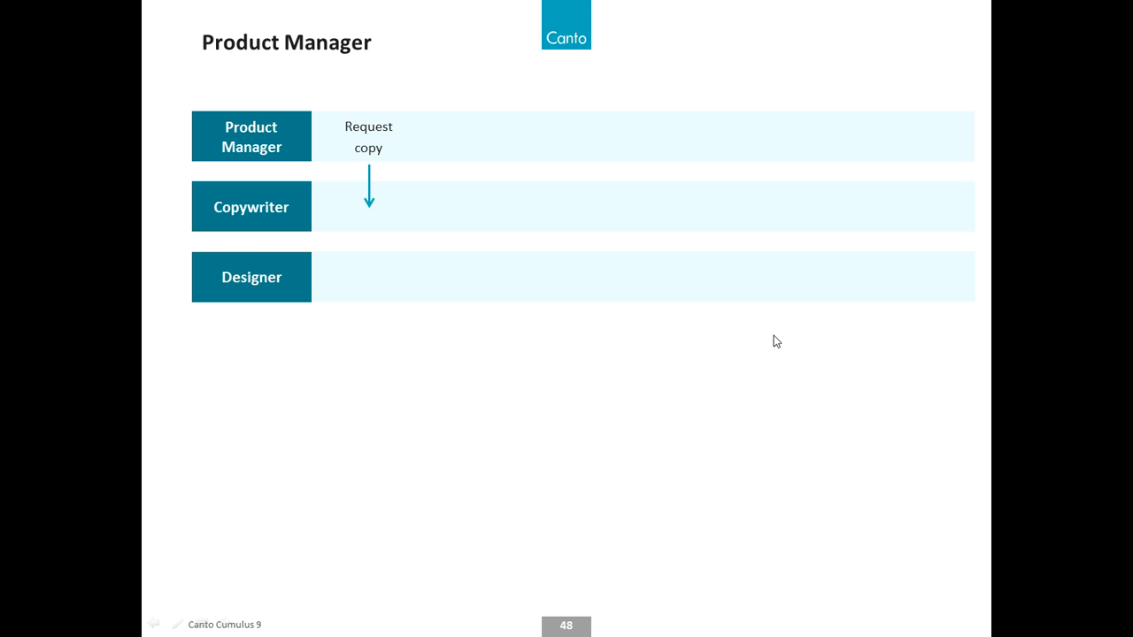
- Log in as product manager, open the Simplified example workflow configuration and include the 5 collection basket records as input records
key(Right)
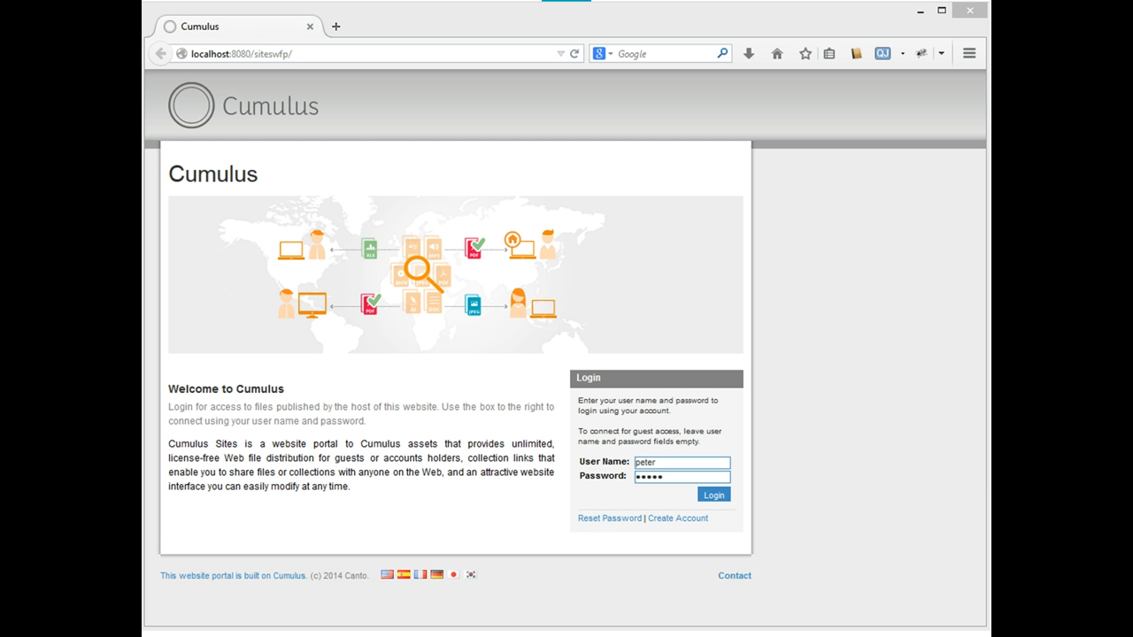
click(855, 426)
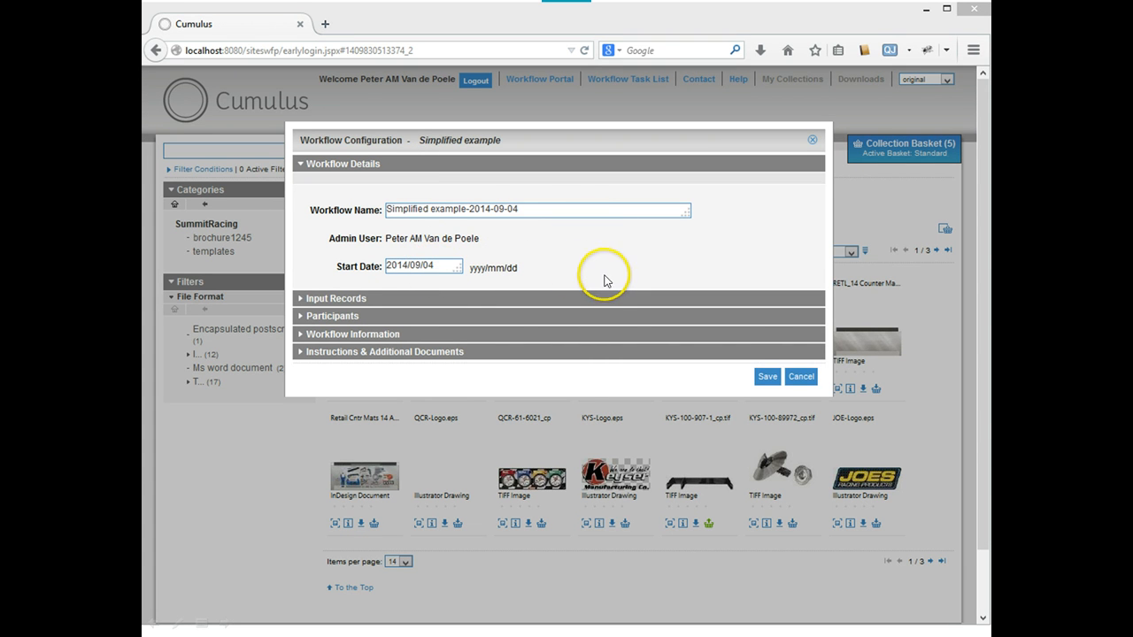
click(344, 300)
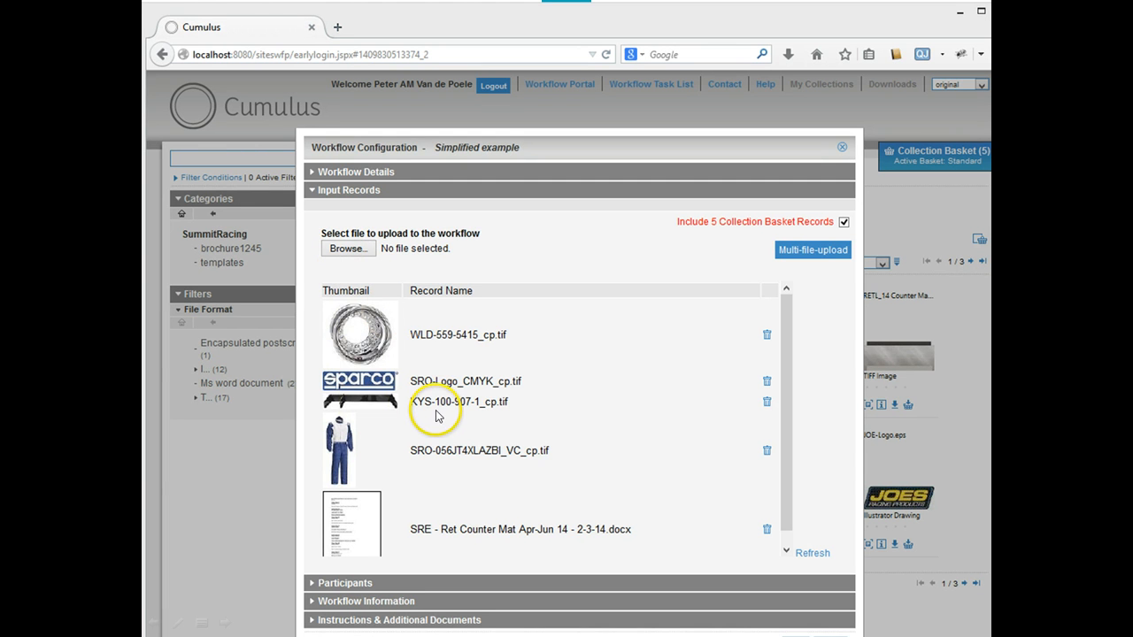
click(843, 222)
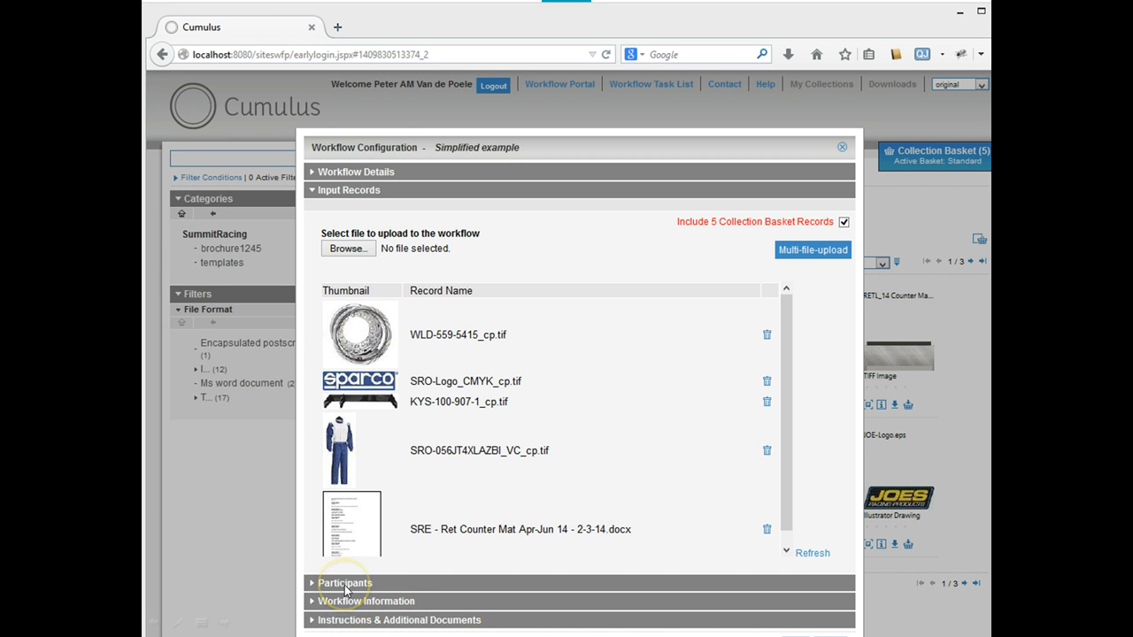
- Assign participants to the Design, ProductManager and CopyWriter roles and set the workflow's Project ID to 1245
click(376, 573)
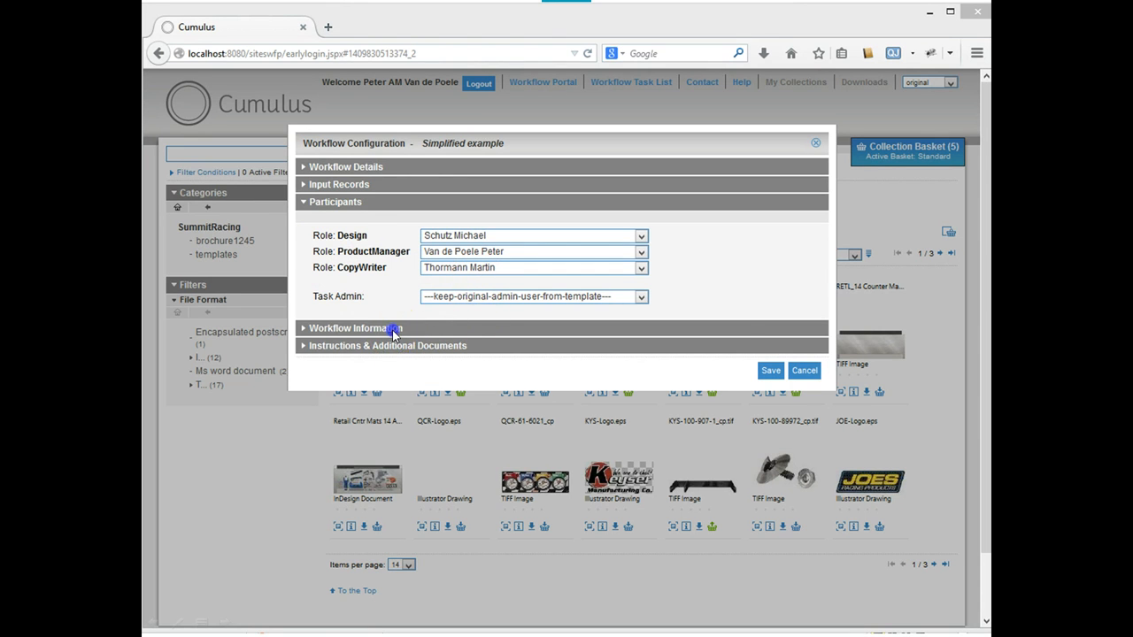
click(394, 328)
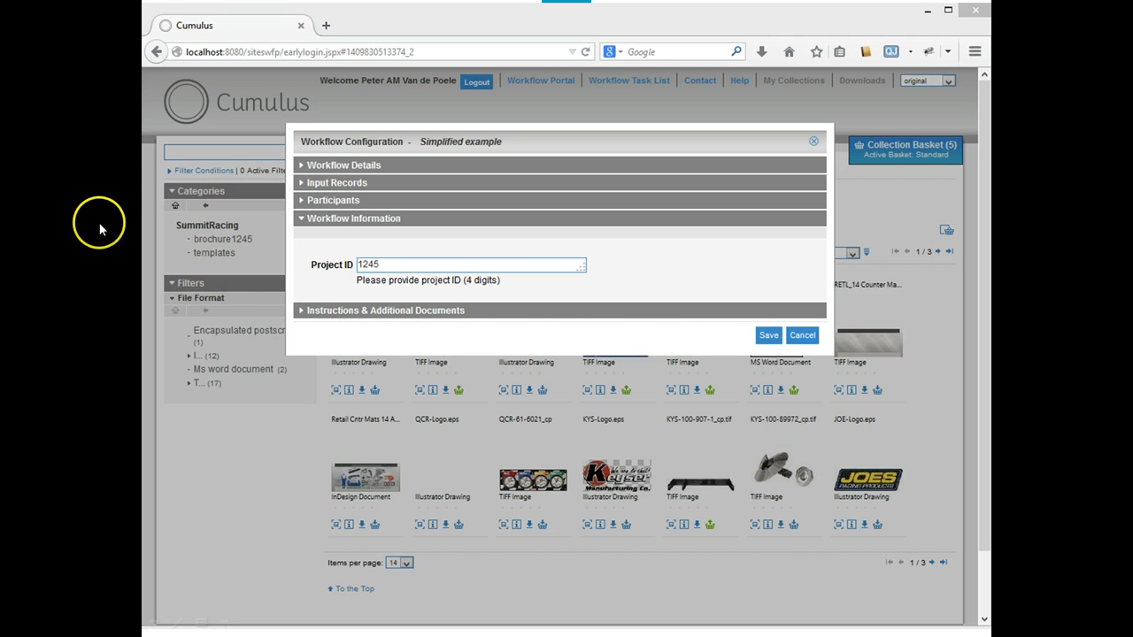
- Add the instructions "Please check the briefing document attached for instructions" with Briefing-Brochure1245.docx attached, and start the workflow
click(361, 311)
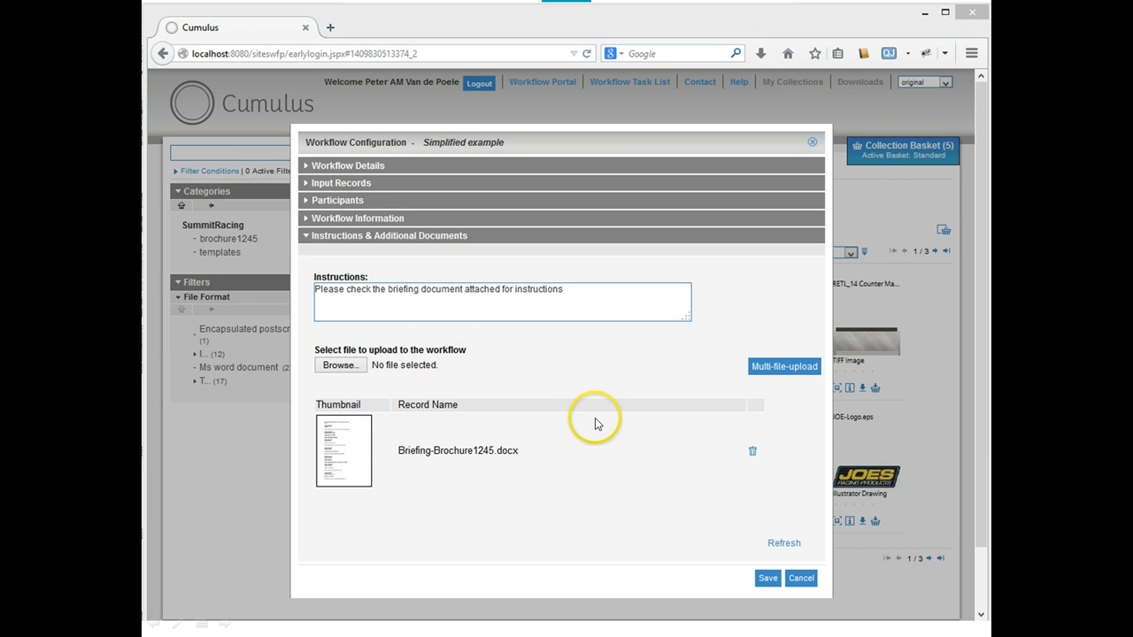
click(768, 580)
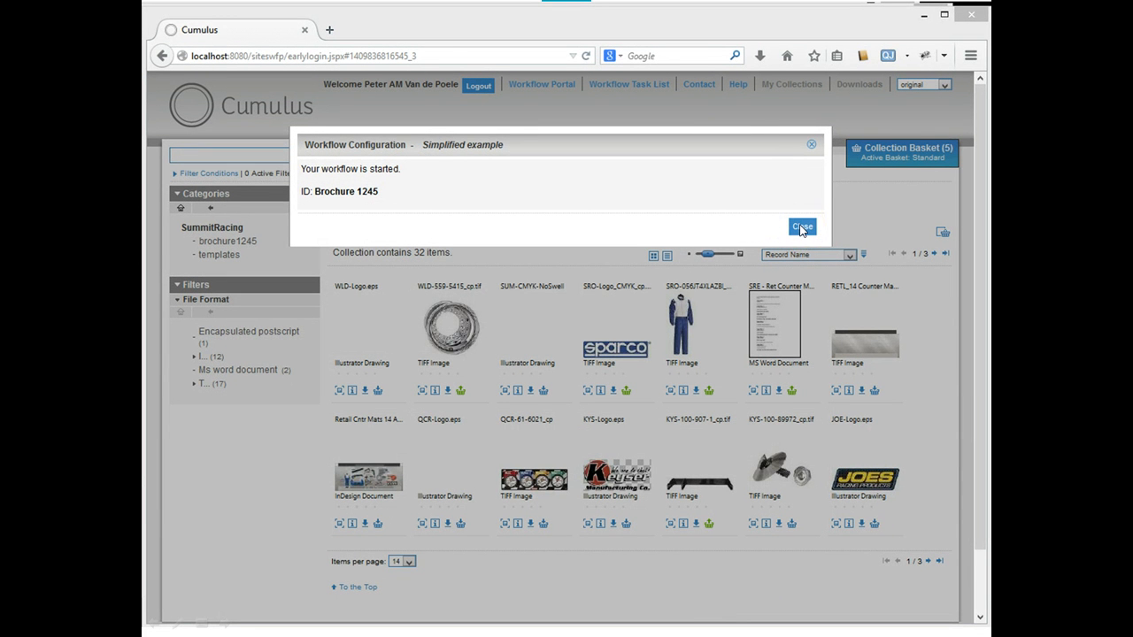
click(801, 229)
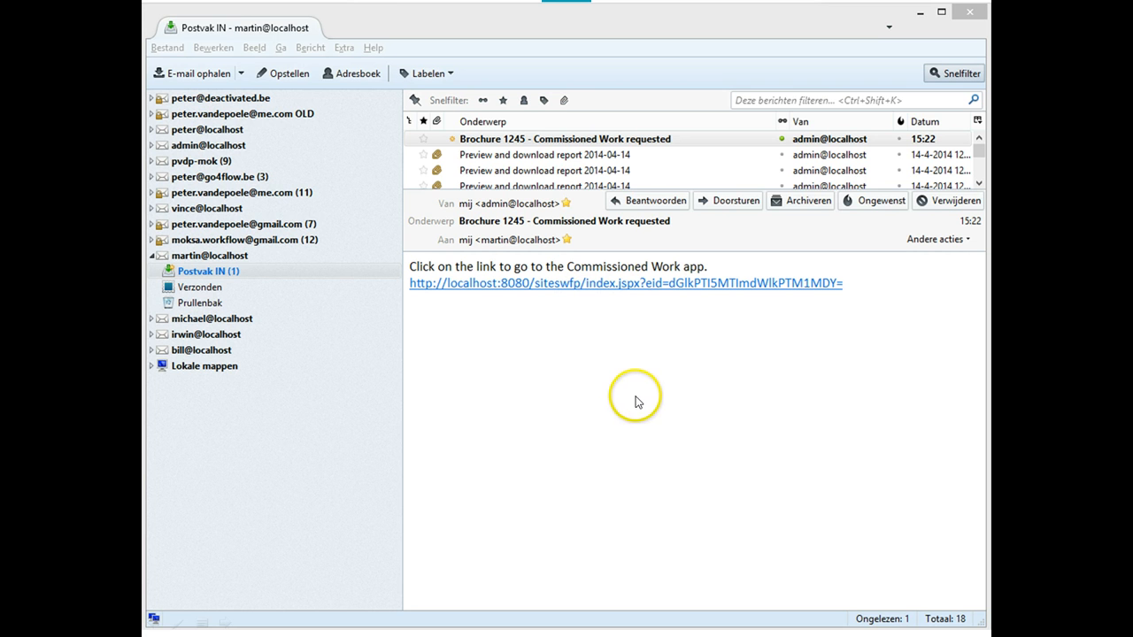
- Open the Brochure 1245 commissioned work task from the copywriter's e-mail and get its briefing document and workflow collection files
click(633, 290)
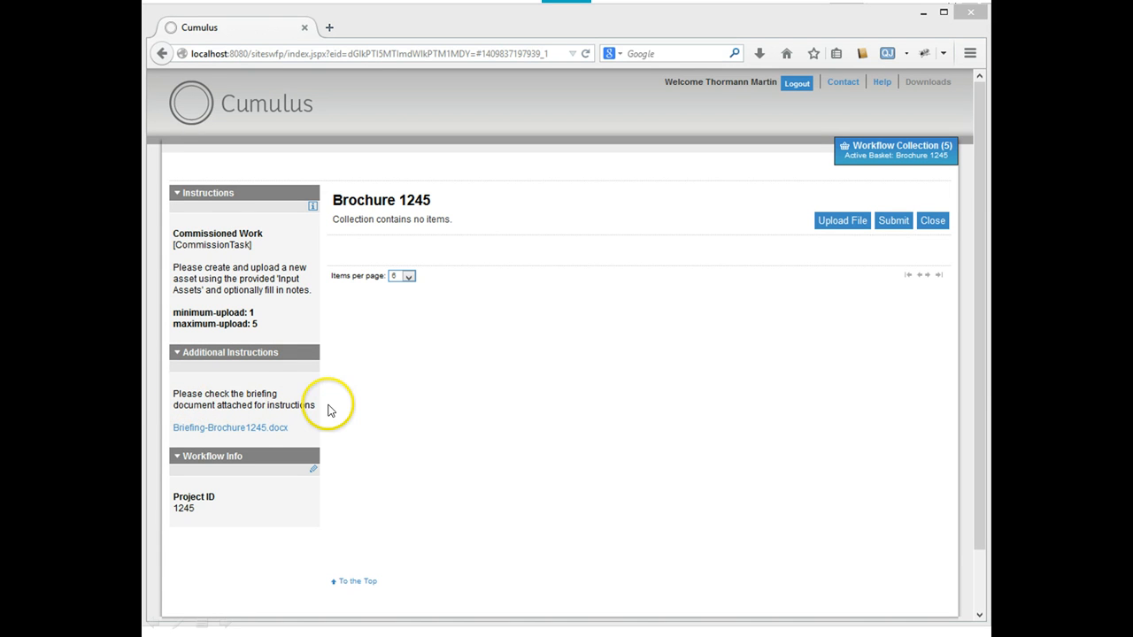
click(236, 431)
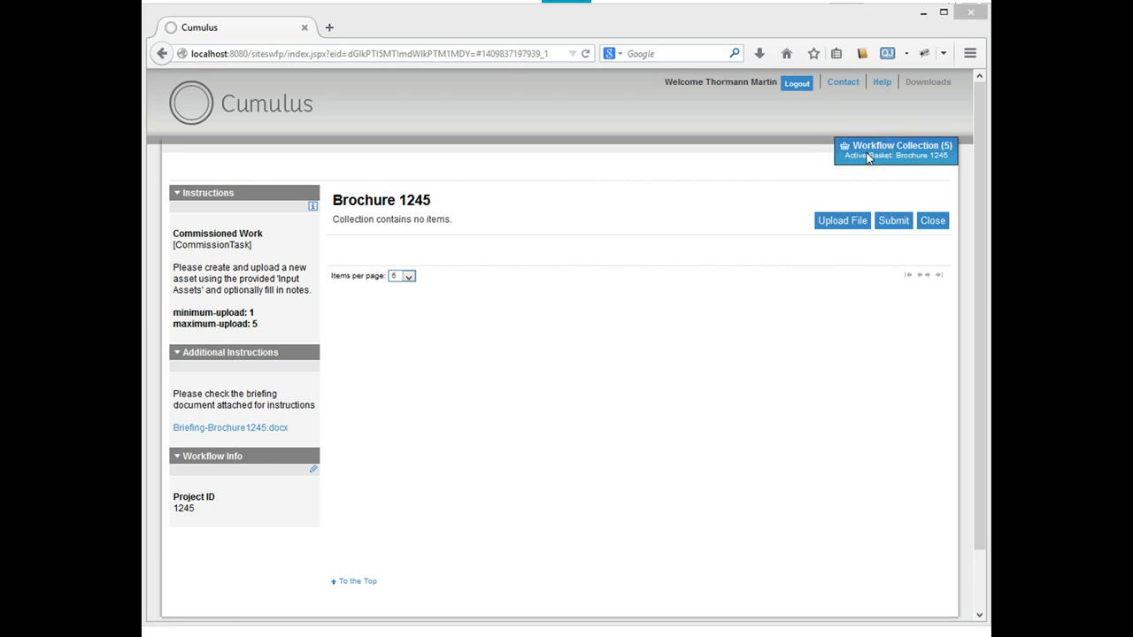
click(897, 155)
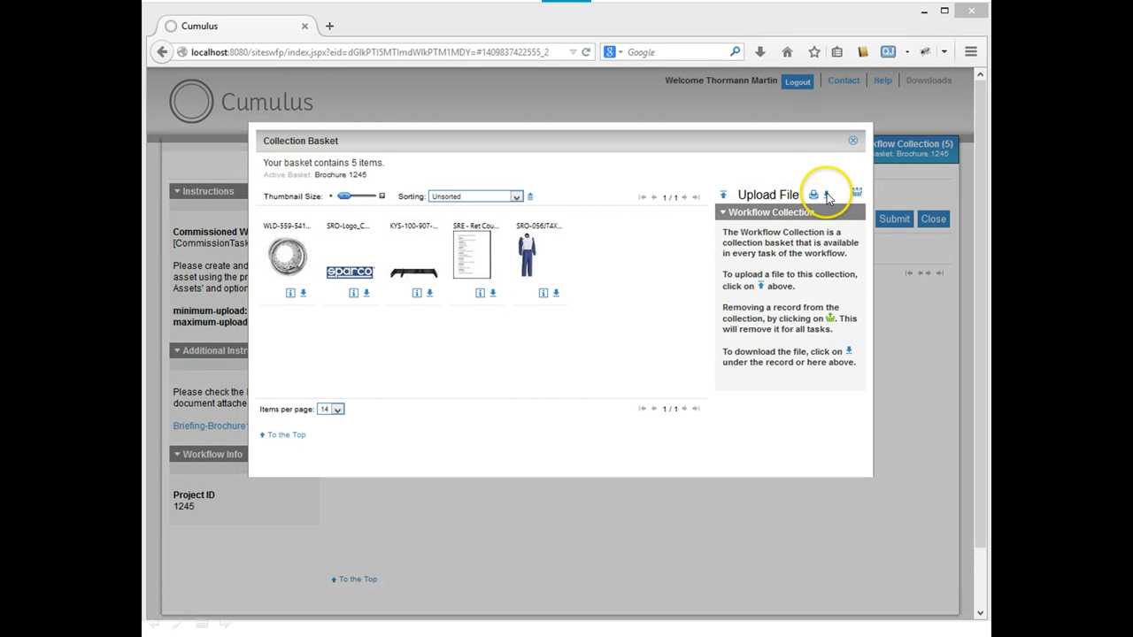
click(827, 196)
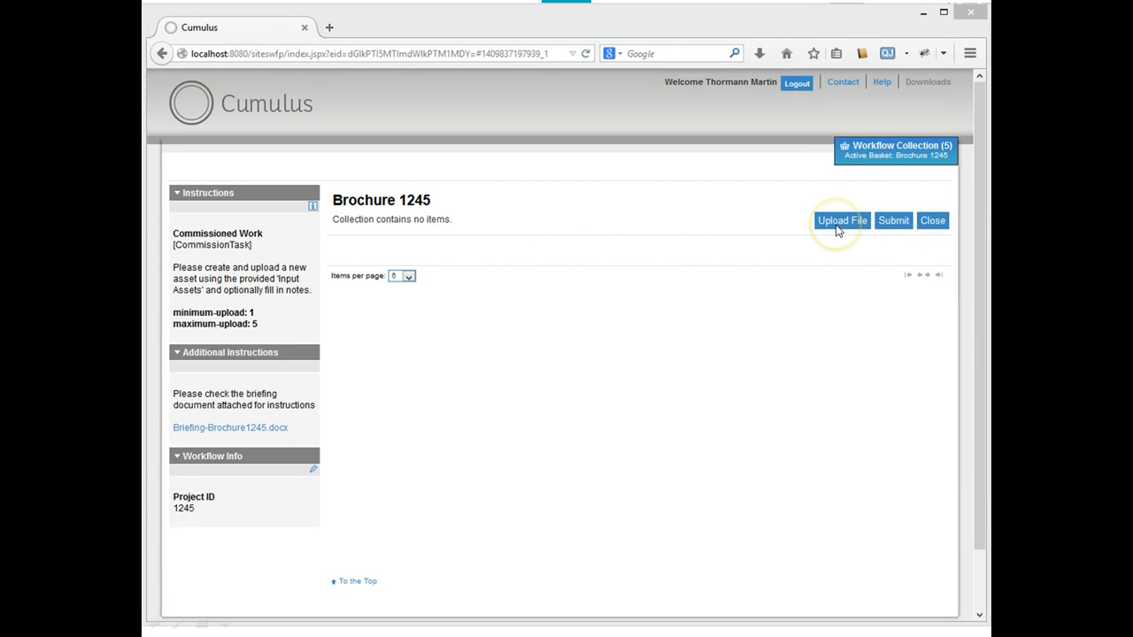
- Upload Copy_-_Brochure_1245.docx to the commissioned work task, submit the task and close the browser
click(838, 229)
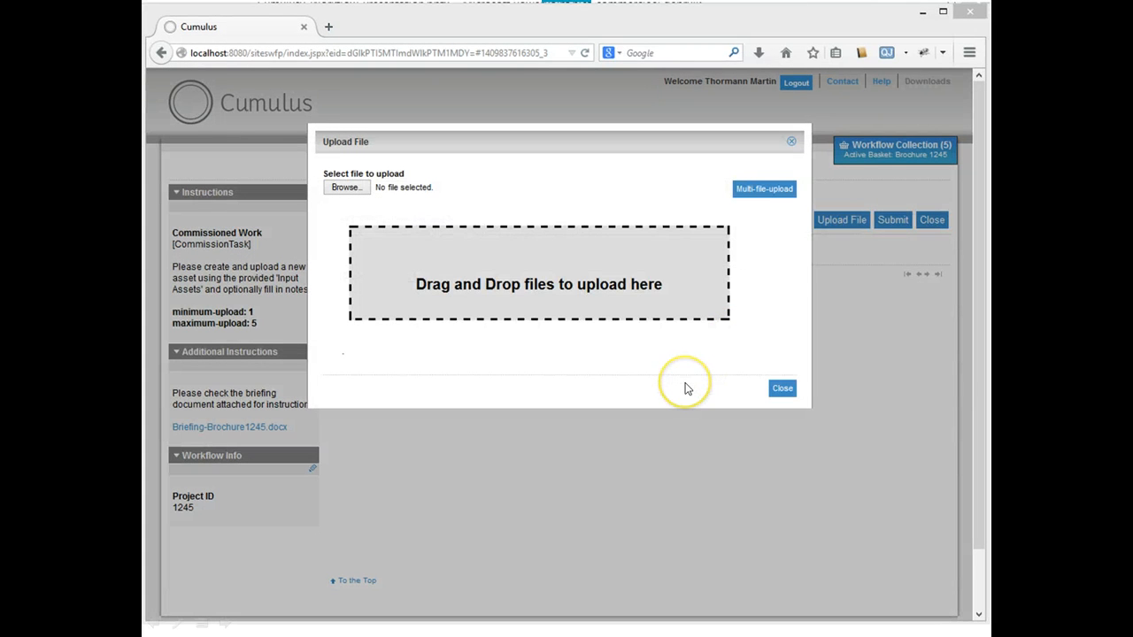
click(608, 284)
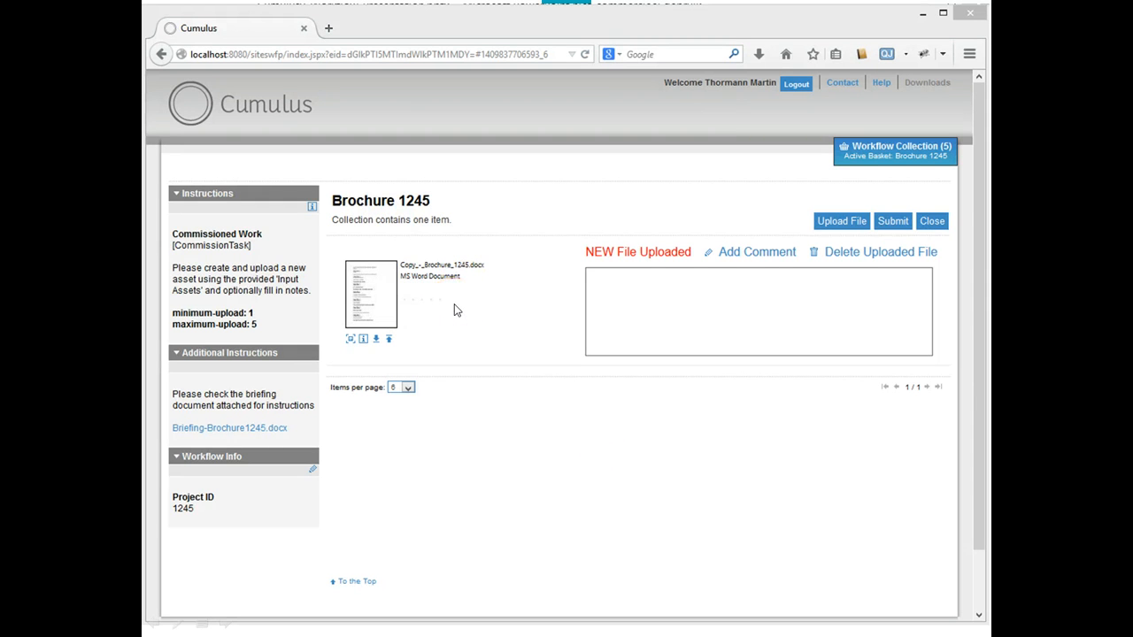
click(895, 222)
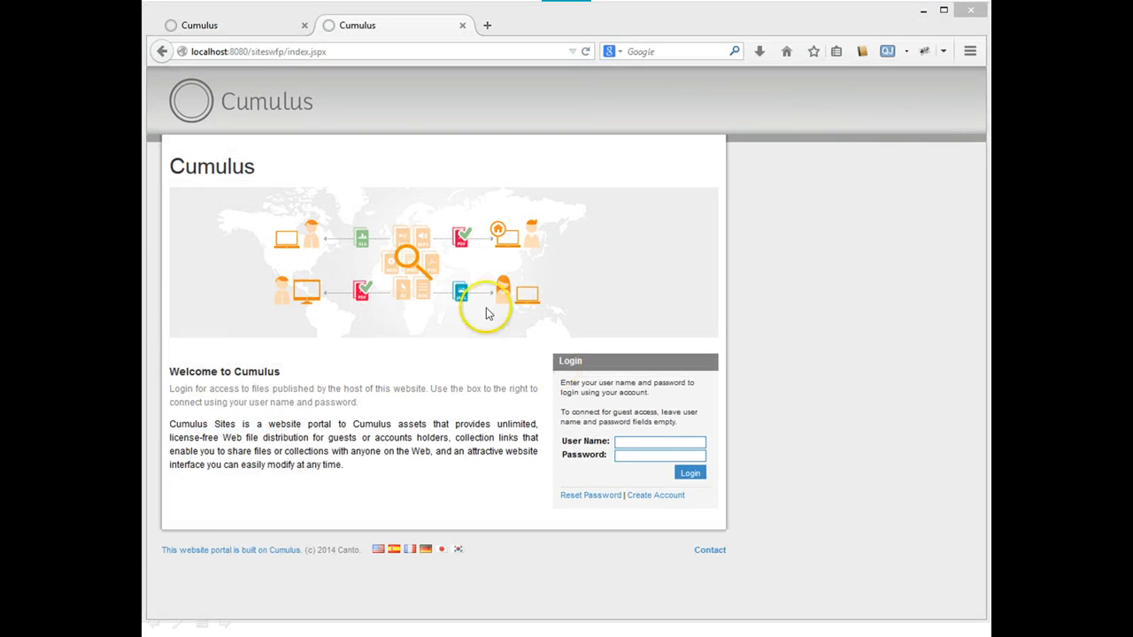
click(974, 12)
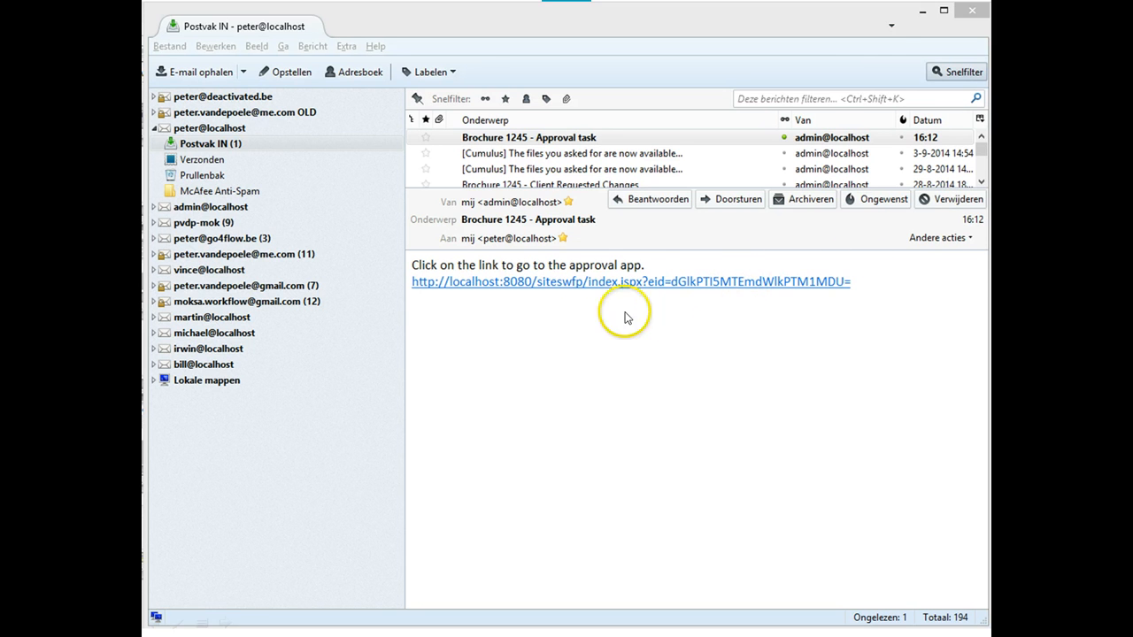
- Open the copy approval task from the product manager's e-mail and approve the document with the comment "Copy is ok"
click(671, 280)
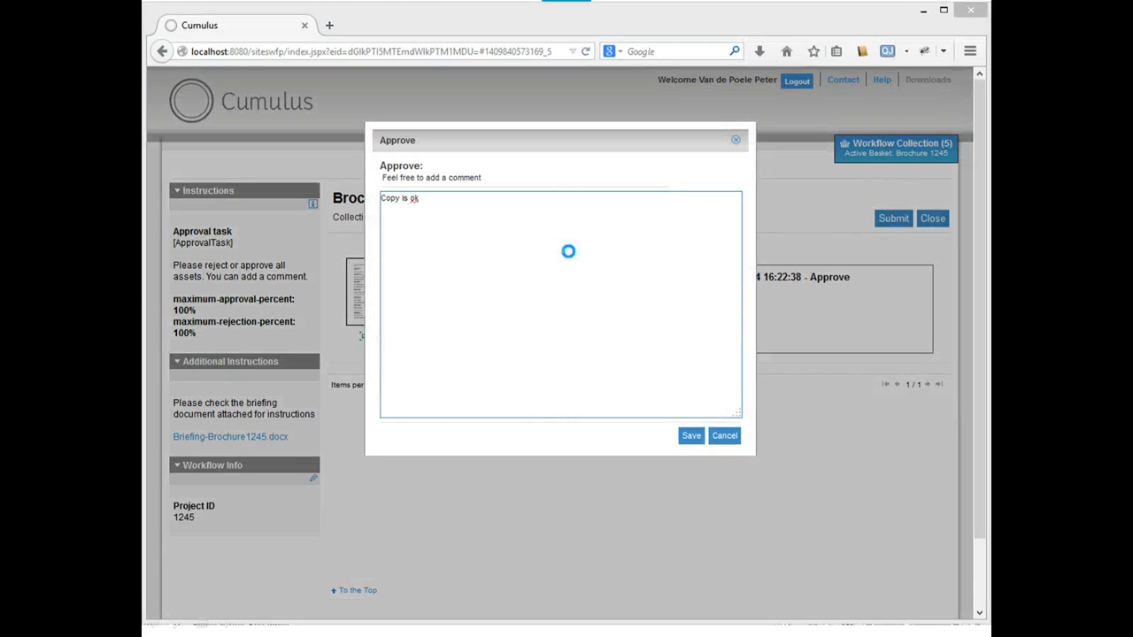
click(565, 254)
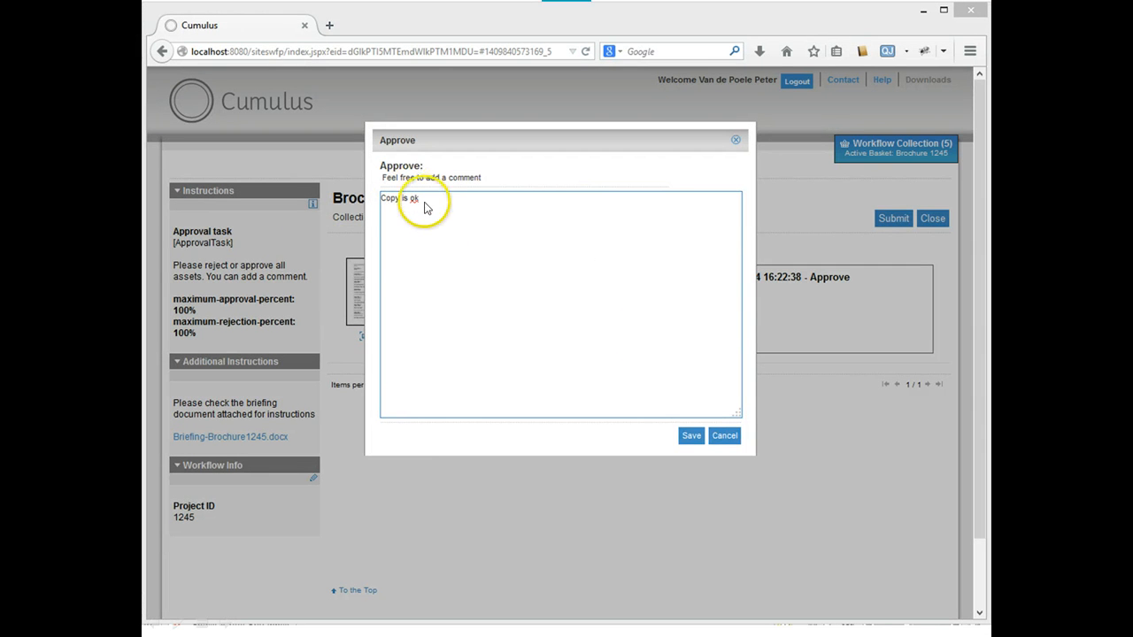
click(695, 435)
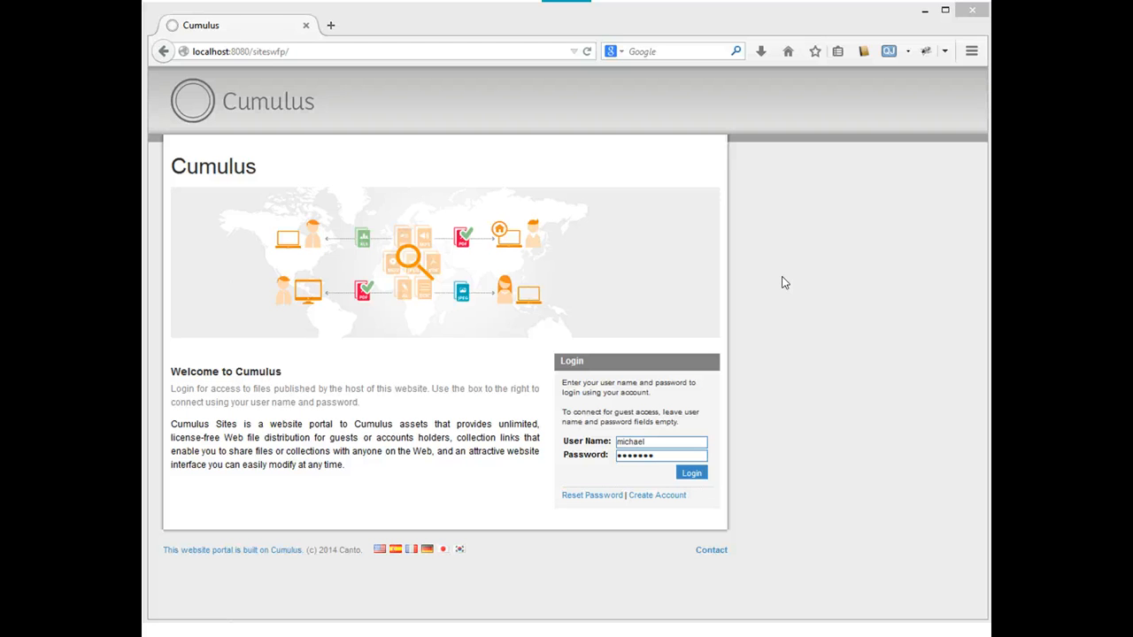
- Log in to the Cumulus portal as the designer and open the Brochure 1245 Provide Design task from the workflow task list
click(791, 280)
click(827, 391)
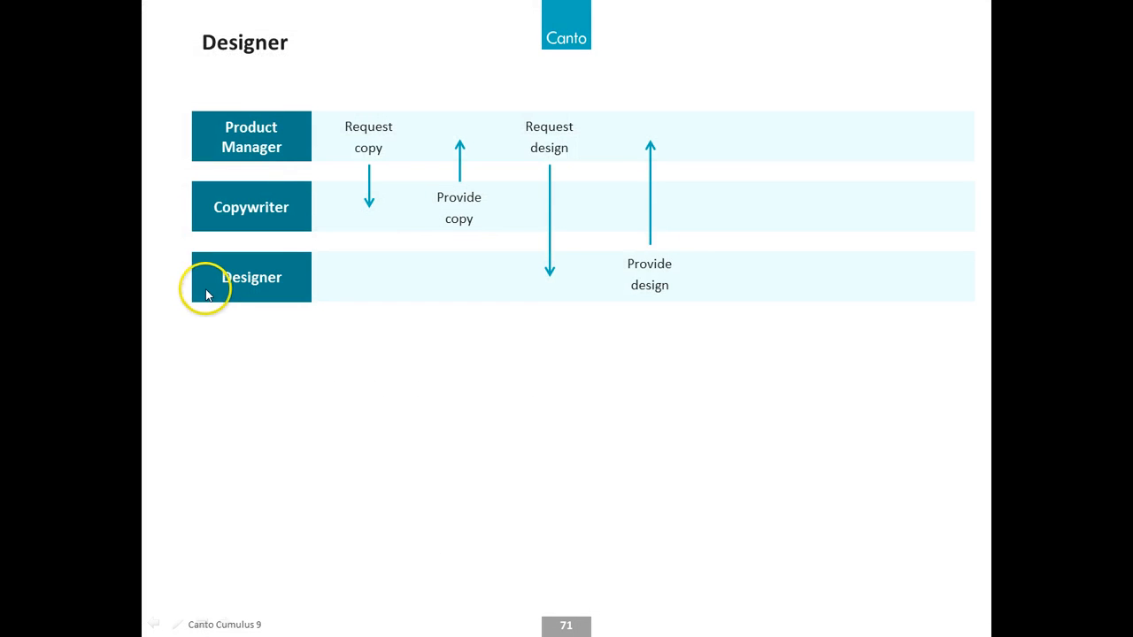
click(839, 365)
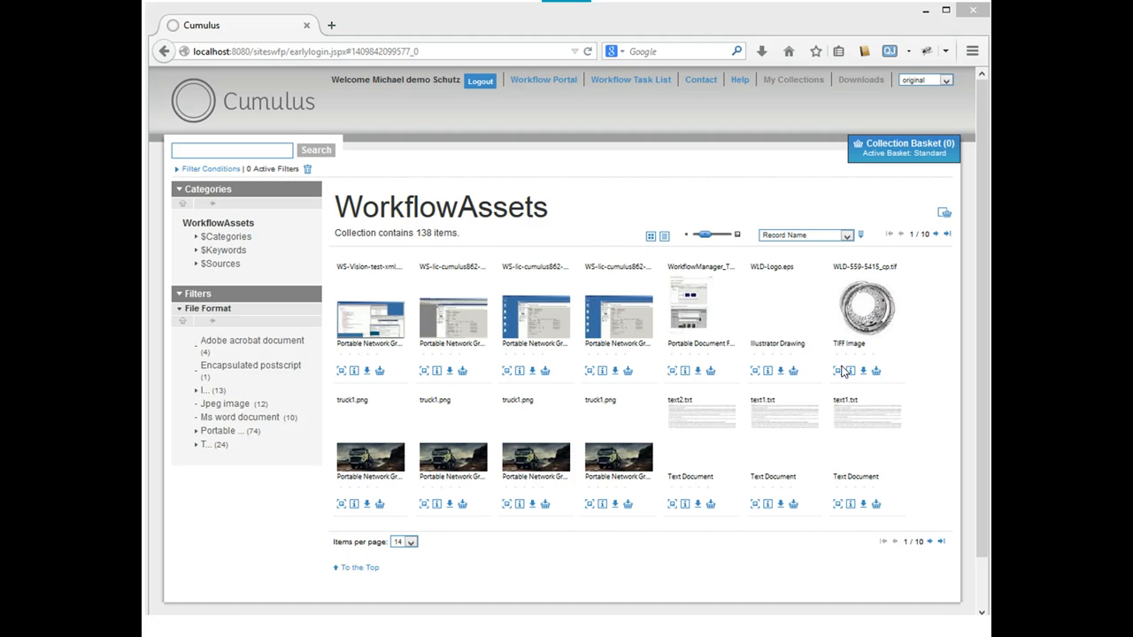
click(611, 84)
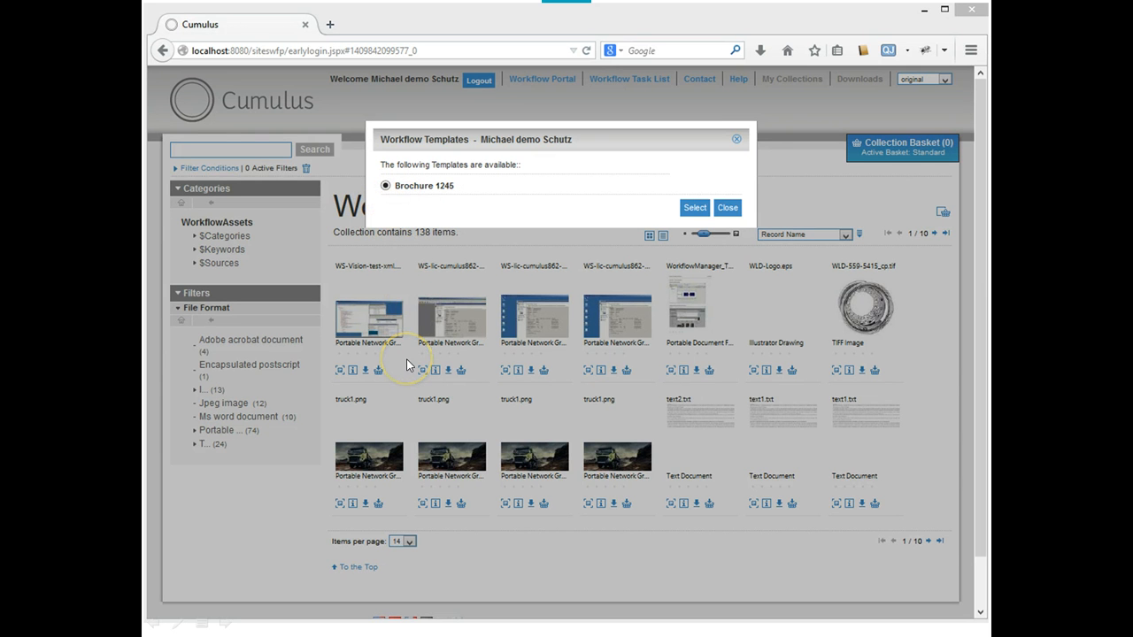
click(692, 207)
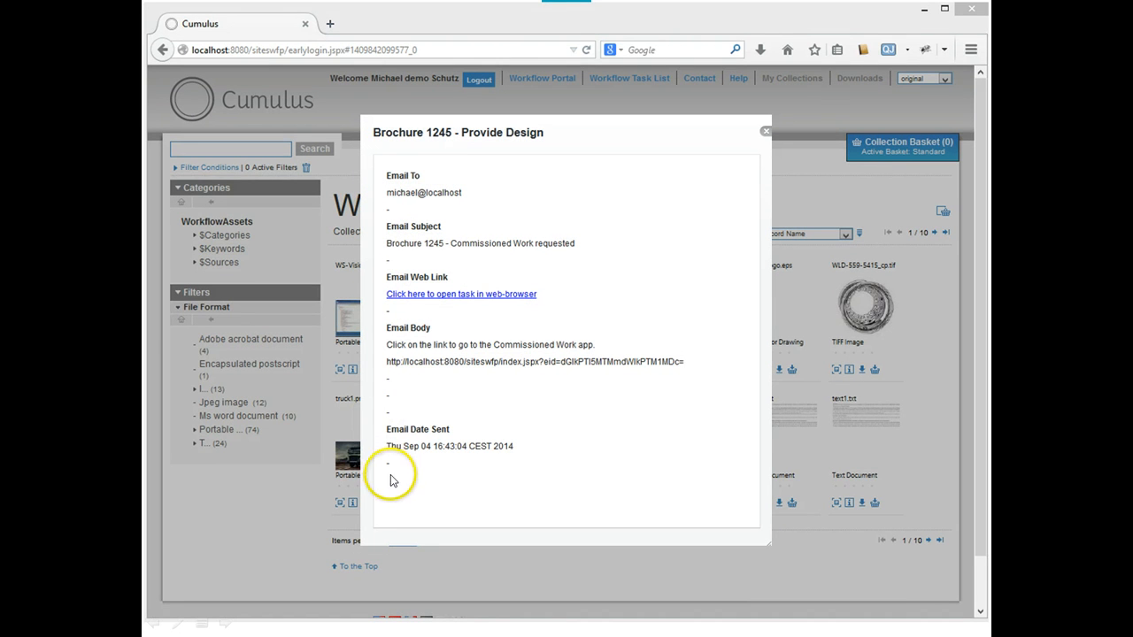
click(467, 297)
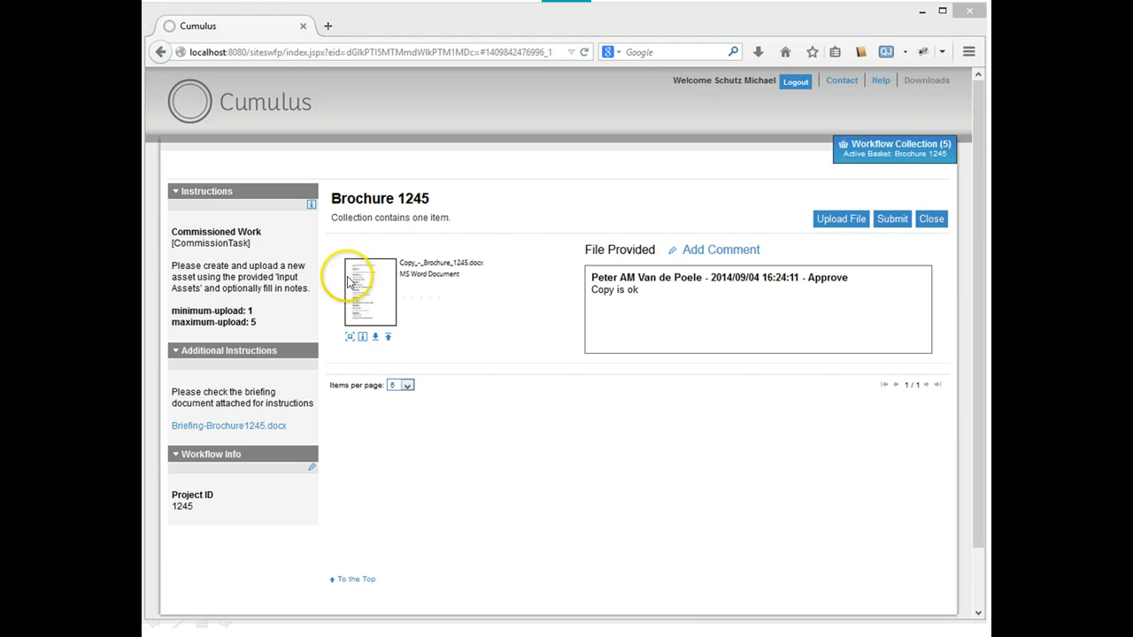
- Download the workflow collection files, upload the Brochure_1245-_Design InDesign document and submit the design task
click(889, 149)
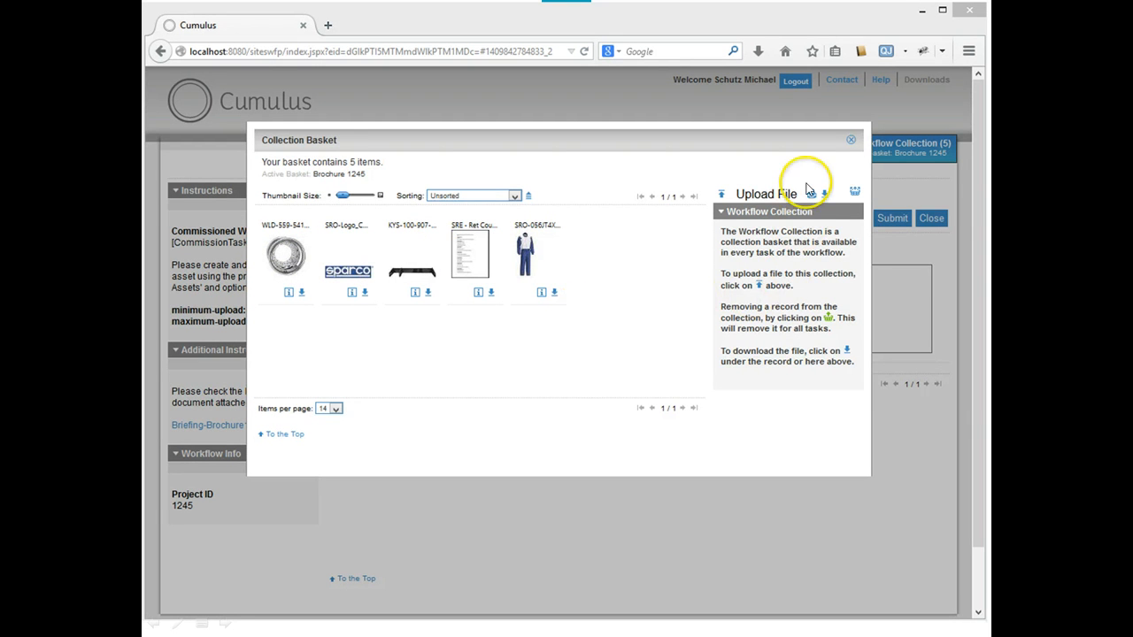
click(823, 193)
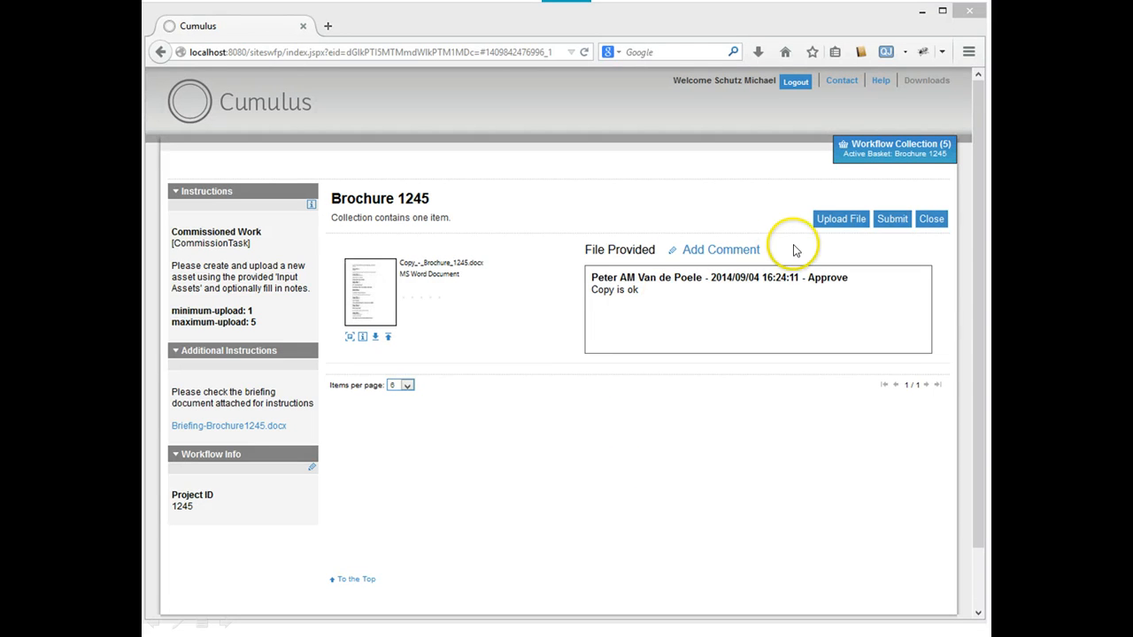
click(825, 221)
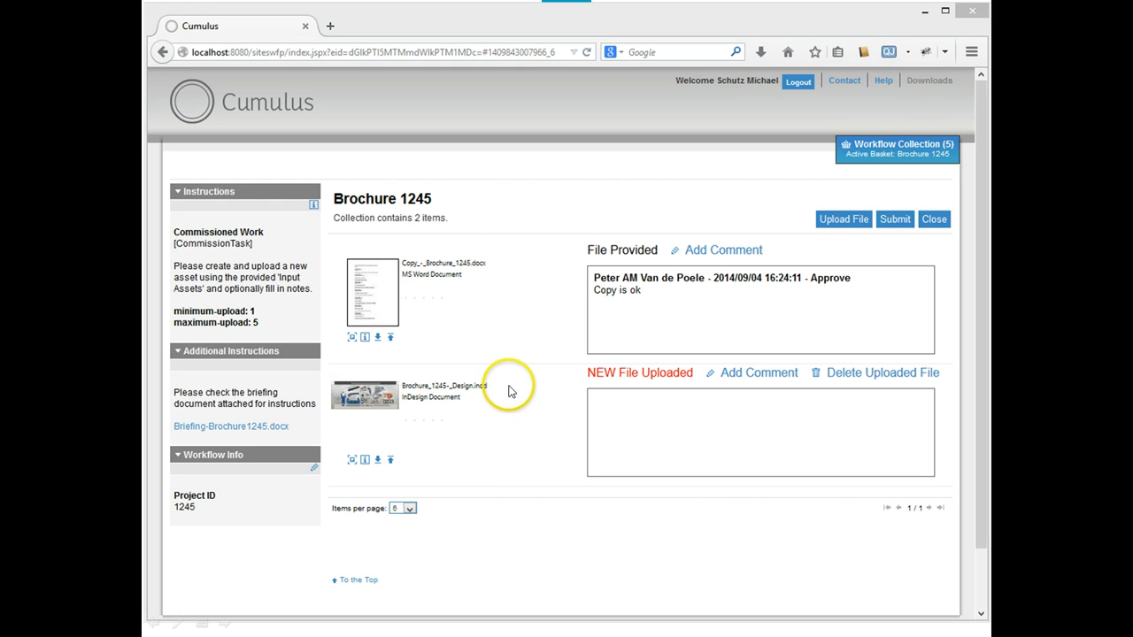
click(900, 223)
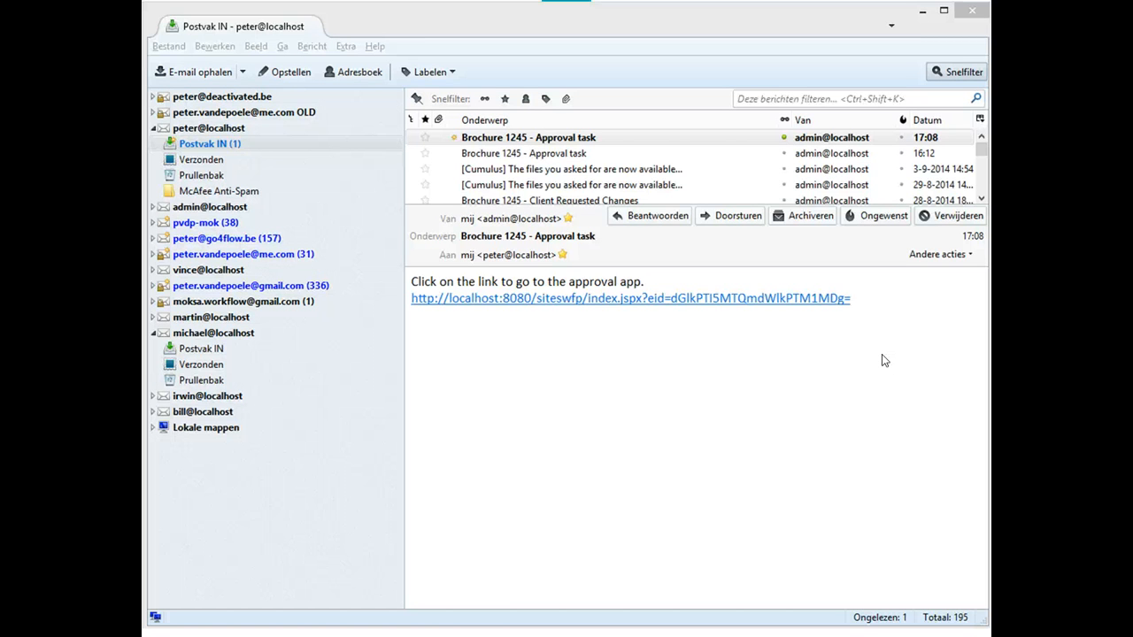
- Open the design approval task from the product manager's e-mail, approve the design with the comment "Design is perfect" and submit it
click(732, 302)
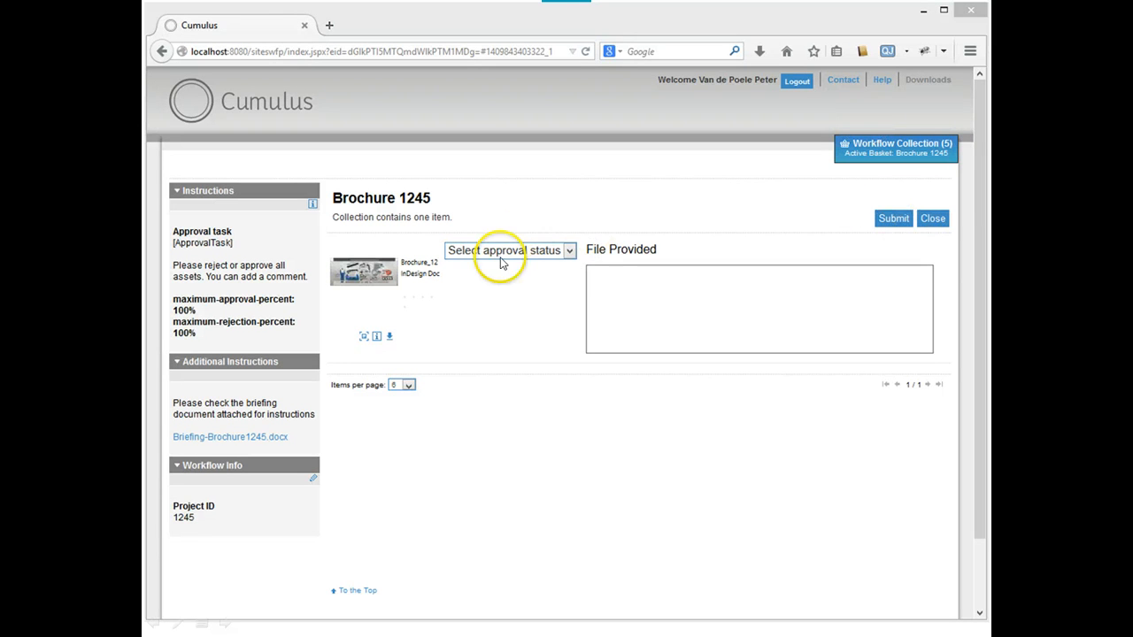
click(559, 250)
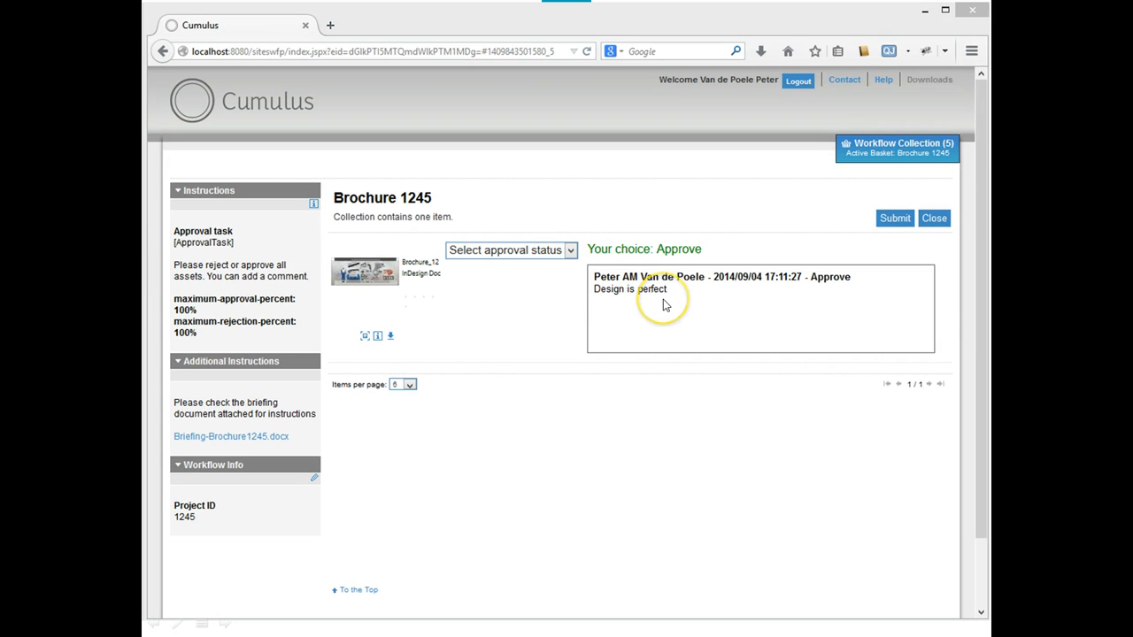
click(895, 218)
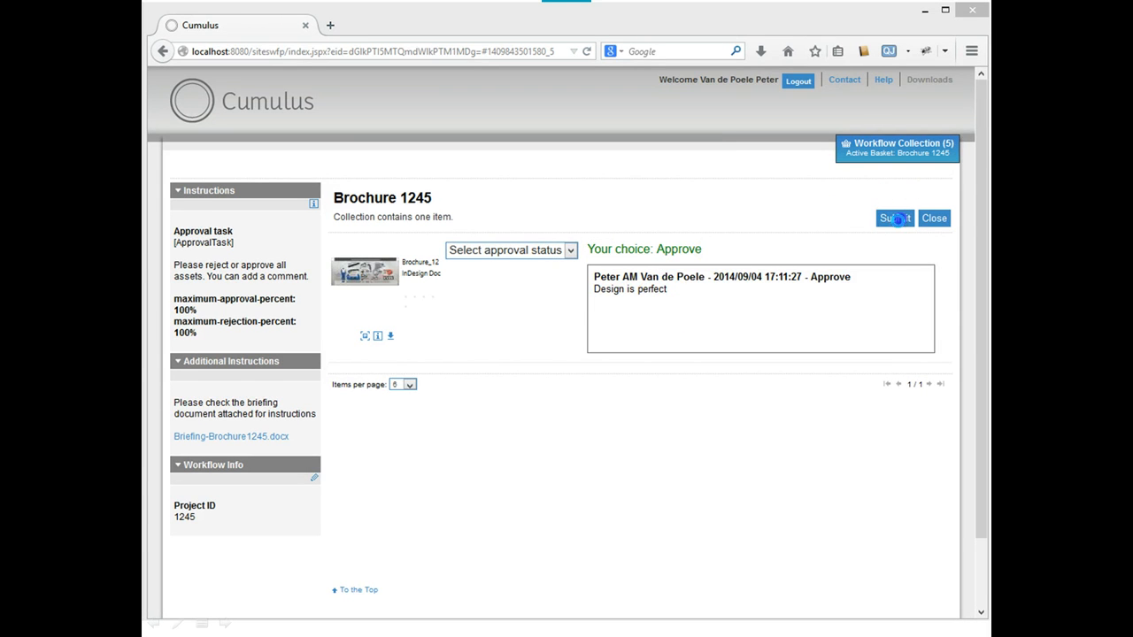
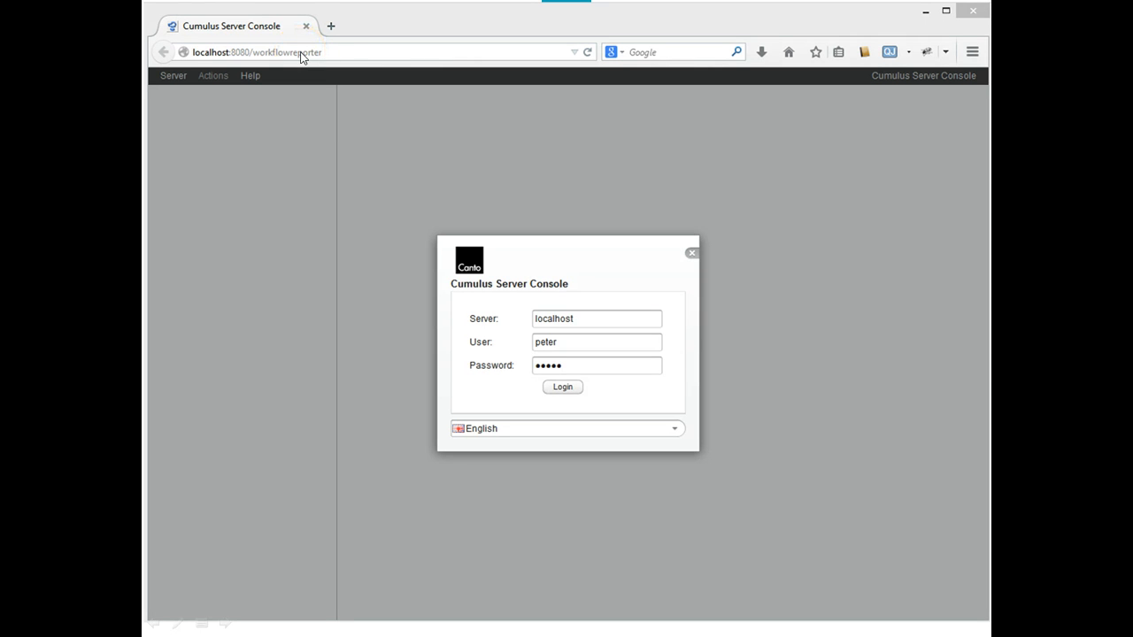
- Log in to the workflow reporter and view the task mail of the active Brochure 1245 workflow
click(569, 391)
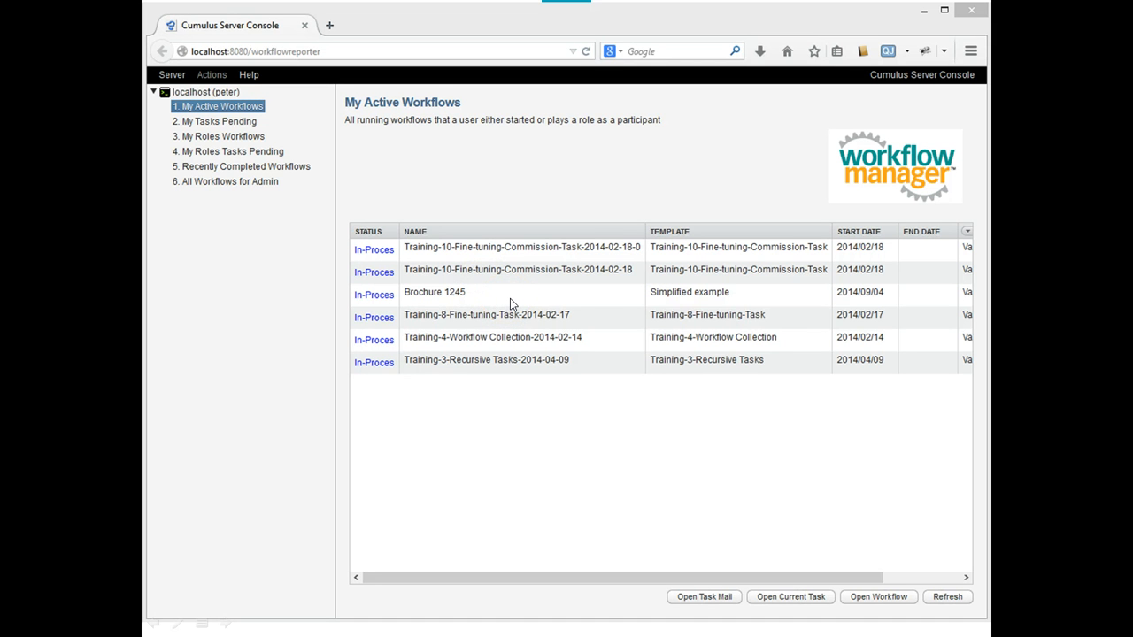
click(701, 597)
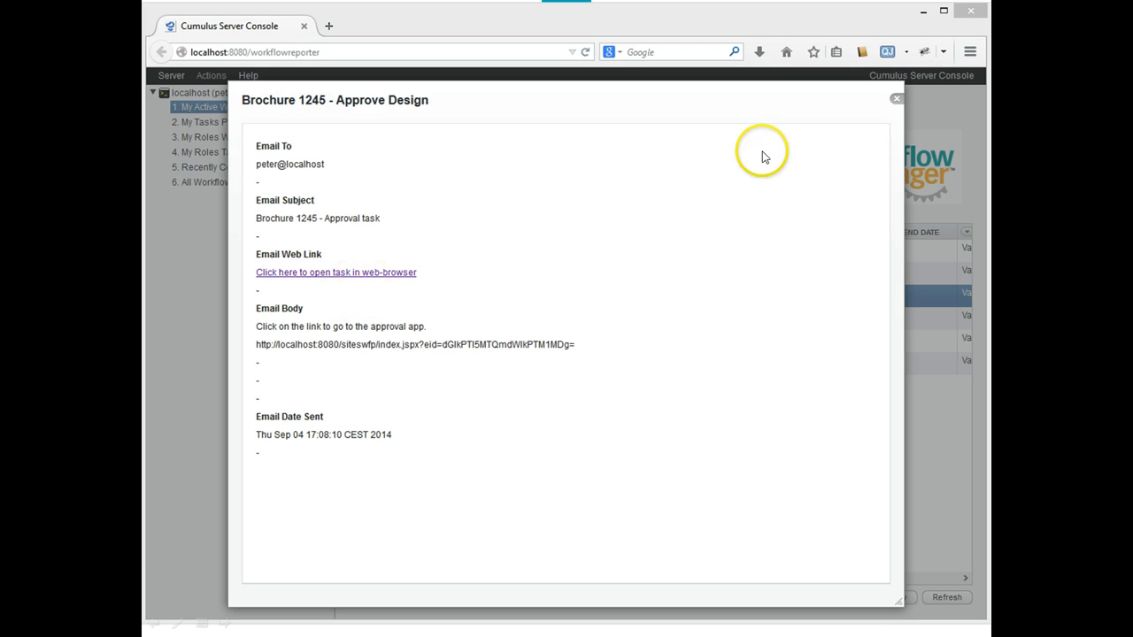
- Close the task mail and examine the general details, input records and e-mail of Brochure 1245's current Approve Design task
click(896, 101)
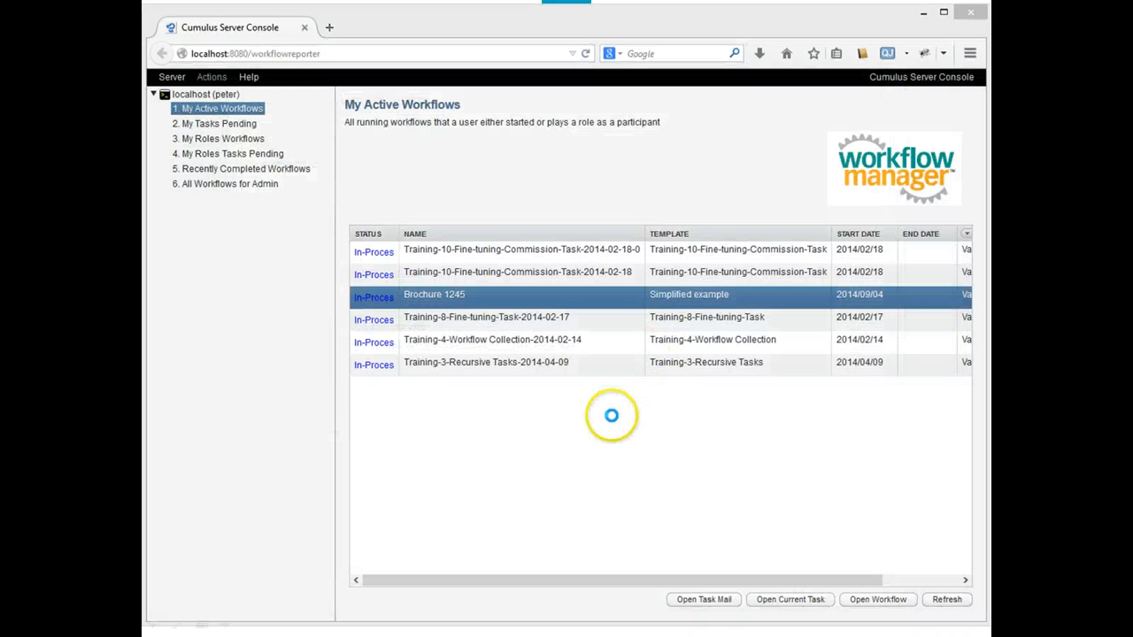
click(790, 601)
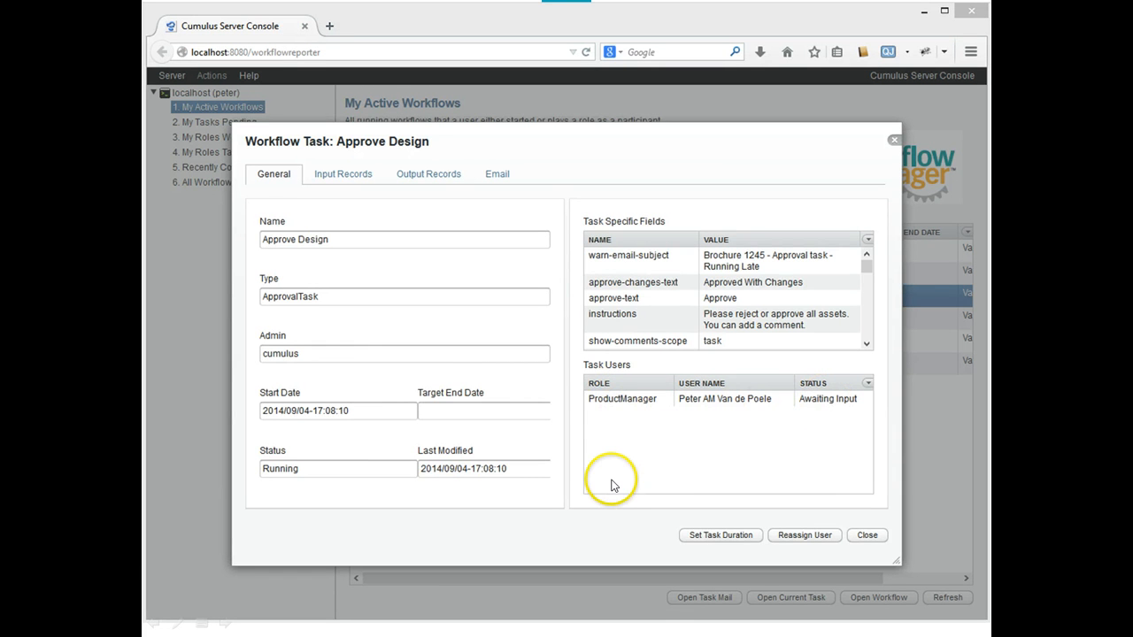
click(353, 174)
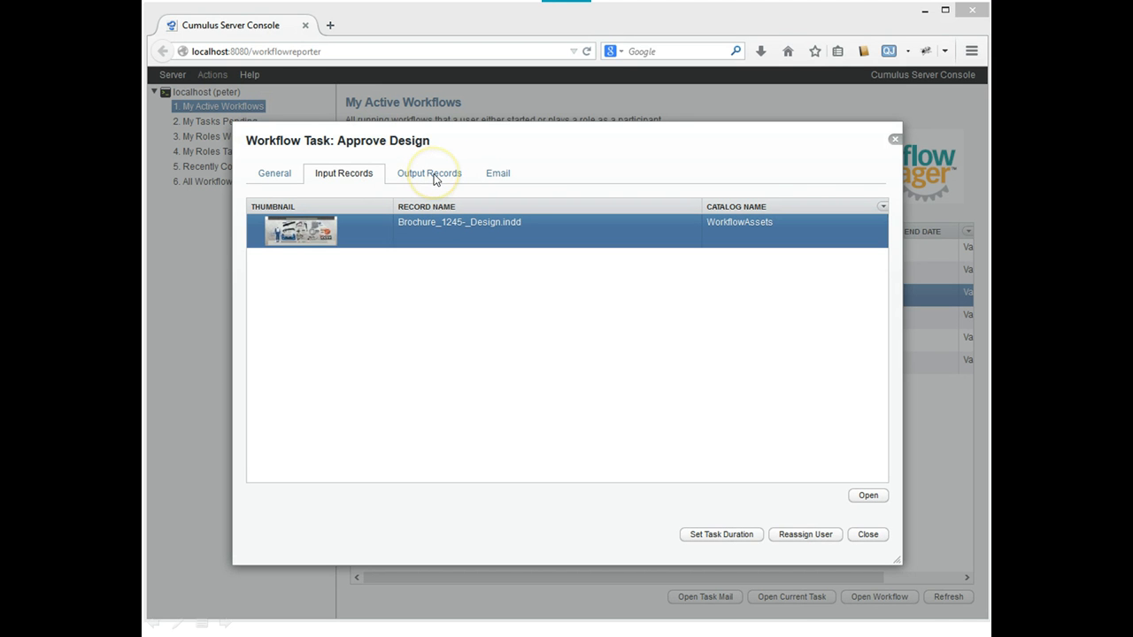
click(506, 177)
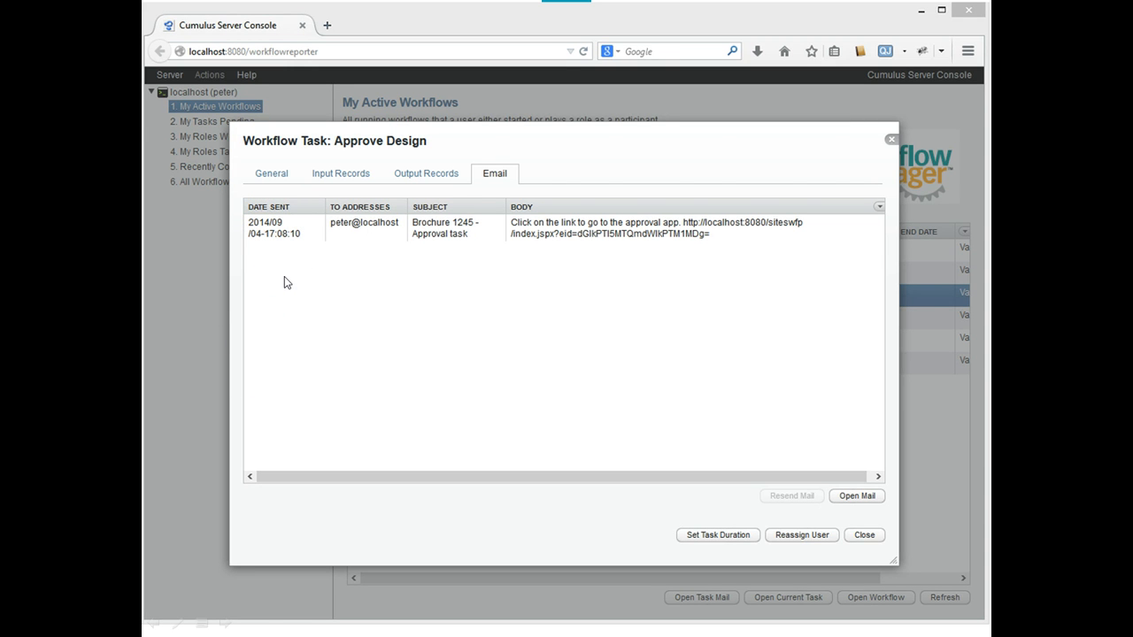
click(891, 144)
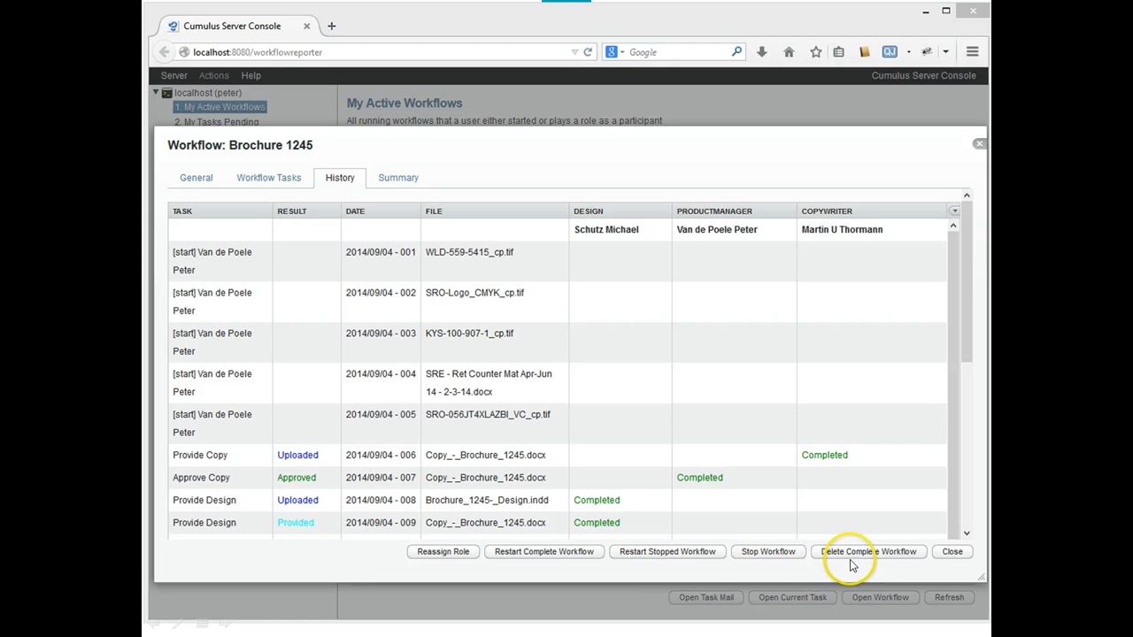
- Finish reviewing the Brochure 1245 workflow history and close the workflow details
click(960, 552)
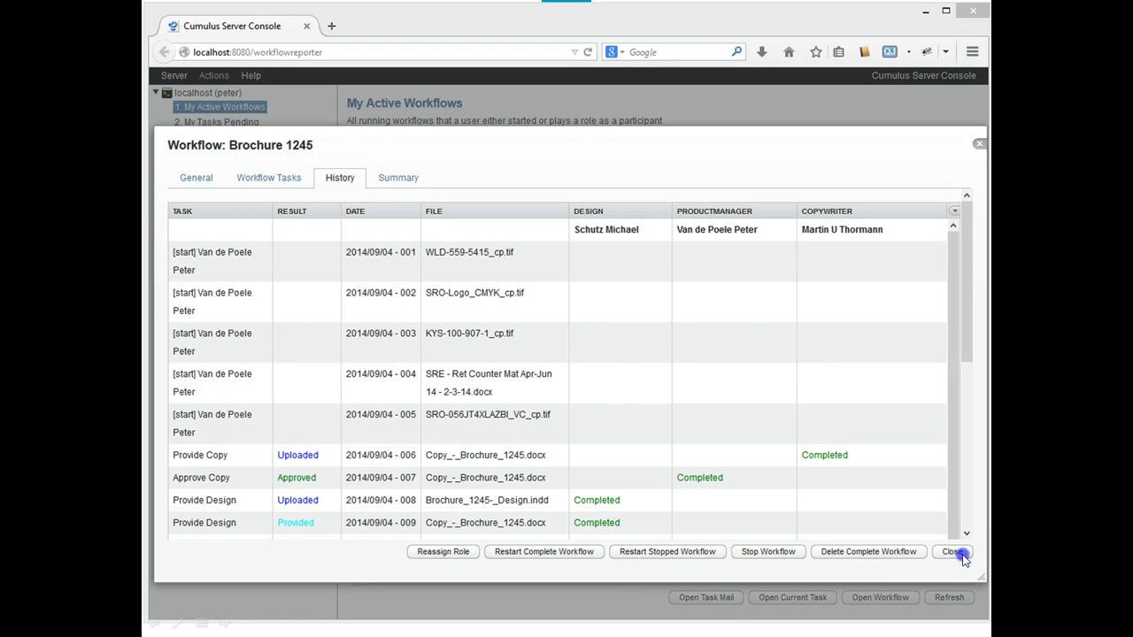